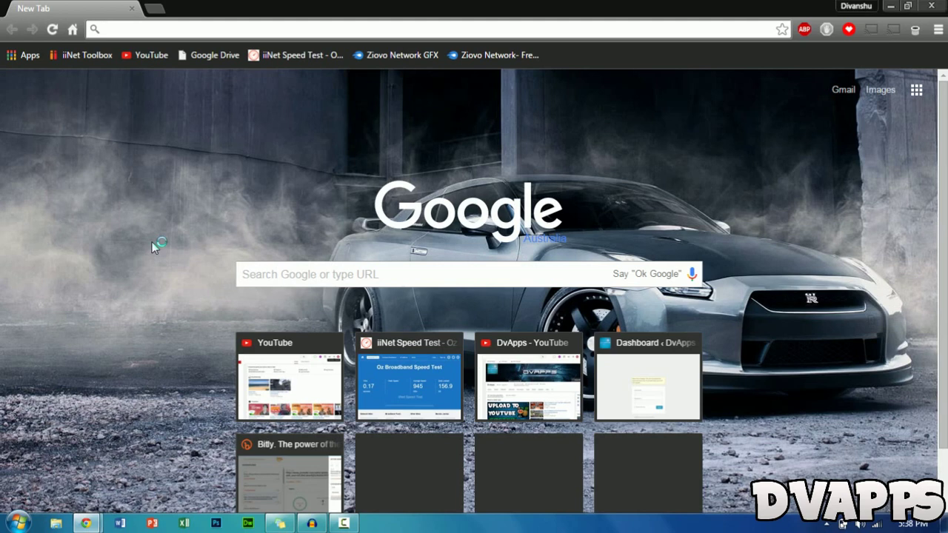
Enter dot.tk in the new tab's address bar
{"action": "type", "text": "dot.tk"}
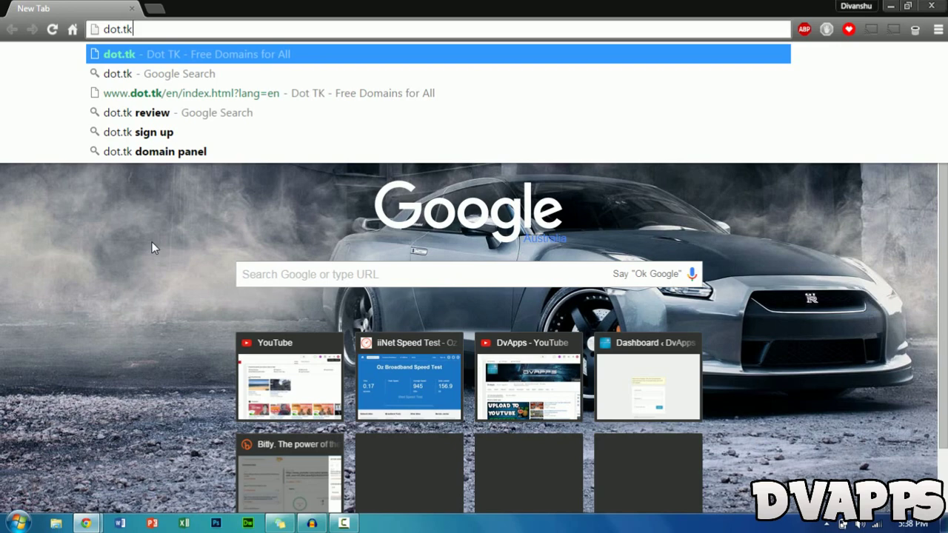
Load dot.tk to start registering EXAMPLE12345.TK, and open a second tab for 000webhost
{"action": "key", "text": "Return"}
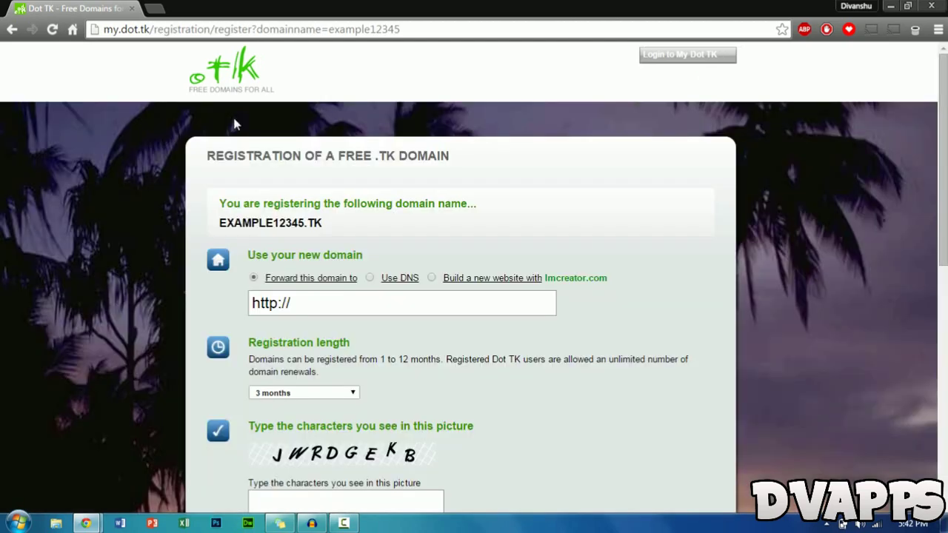
{"action": "left_click", "coordinate": [155, 9]}
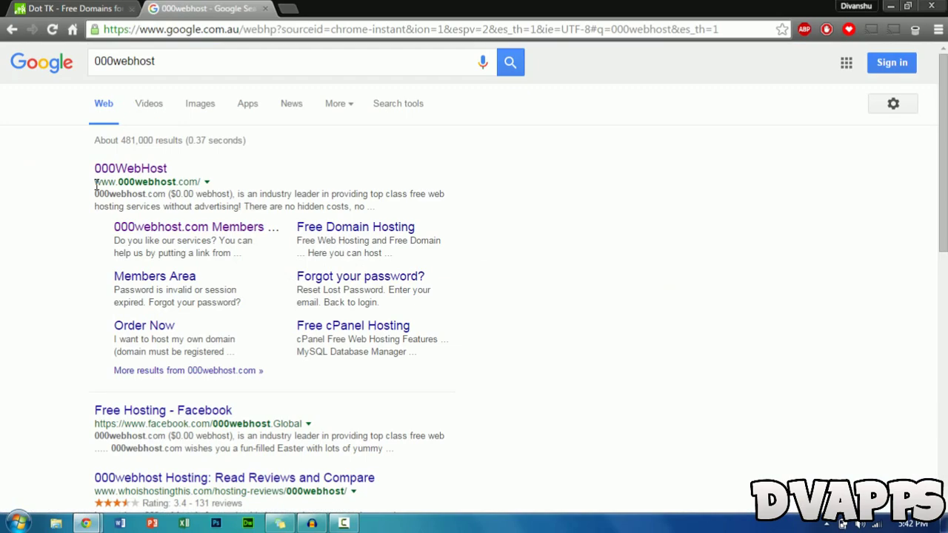
Sign up on 000webhost with own domain example12345, plus account e-mail and password
{"action": "left_click", "coordinate": [147, 169]}
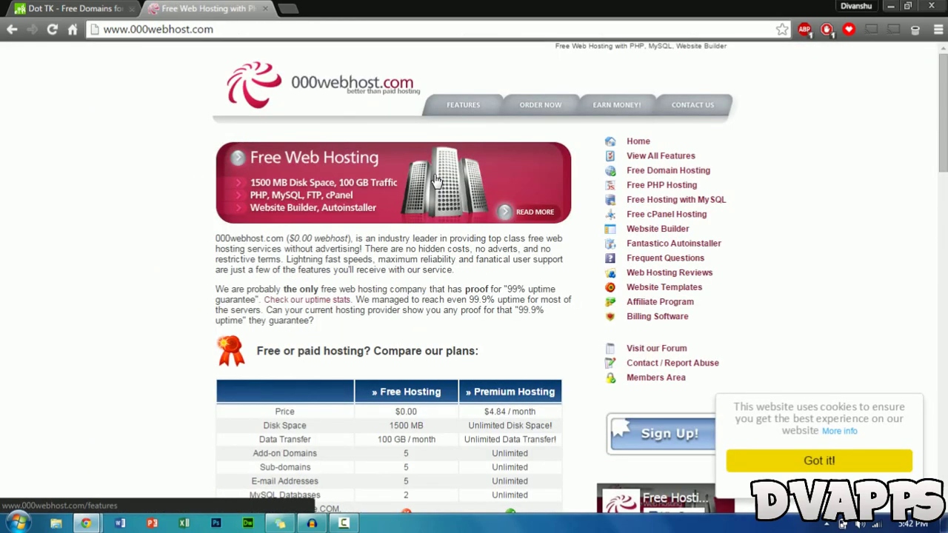
{"action": "scroll", "coordinate": [668, 464], "scroll_direction": "down", "scroll_amount": 2}
{"action": "left_click", "coordinate": [645, 302]}
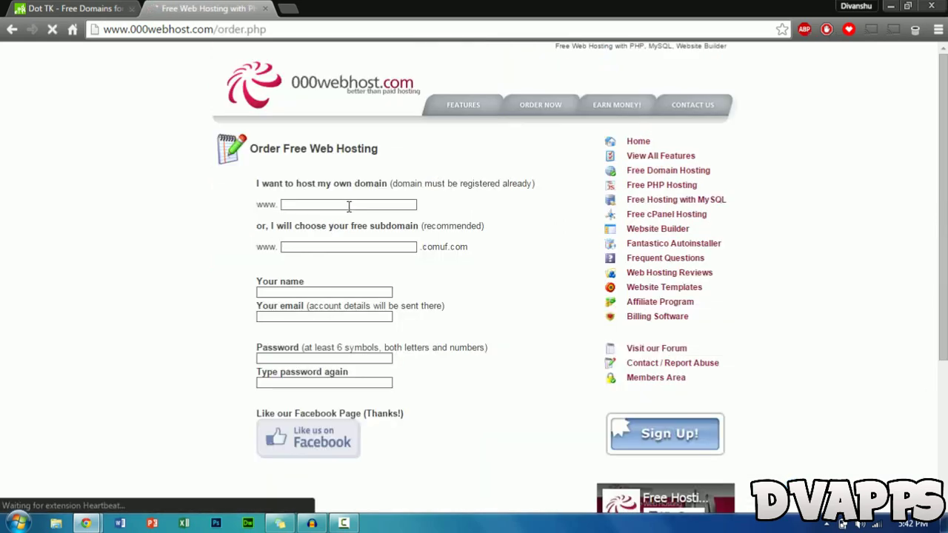
{"action": "left_click", "coordinate": [348, 206]}
{"action": "type", "text": "example12345"}
{"action": "scroll", "coordinate": [348, 207], "scroll_direction": "down", "scroll_amount": 1}
{"action": "left_click", "coordinate": [299, 266]}
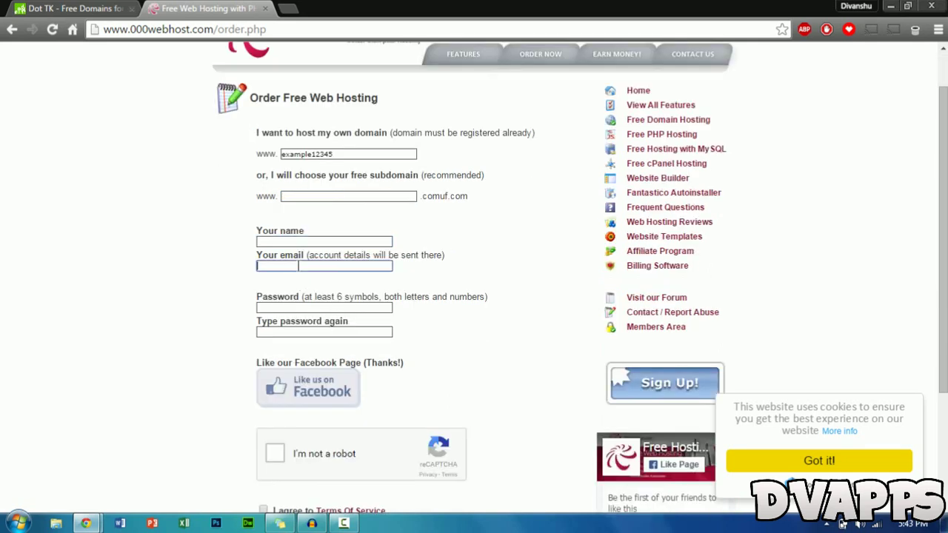
{"action": "left_click", "coordinate": [292, 332]}
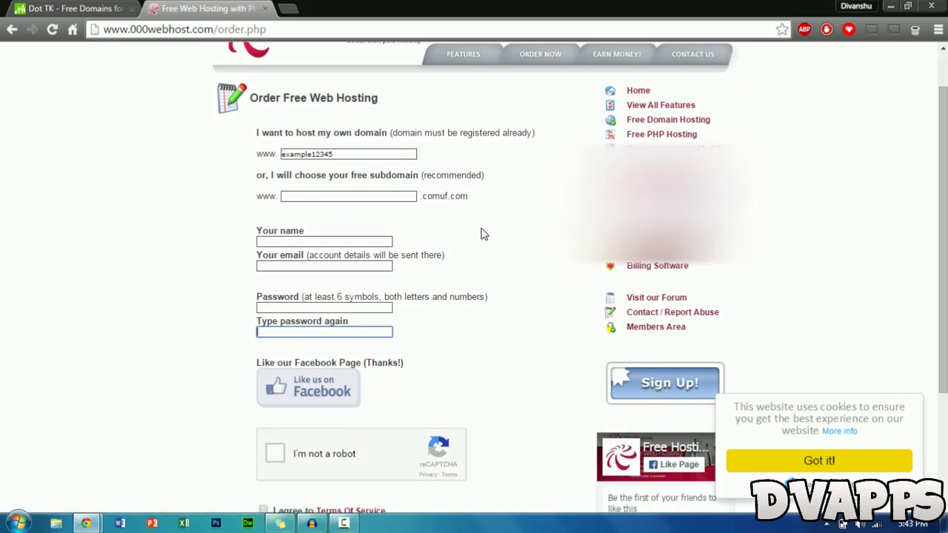
{"action": "scroll", "coordinate": [482, 230], "scroll_direction": "up", "scroll_amount": 1}
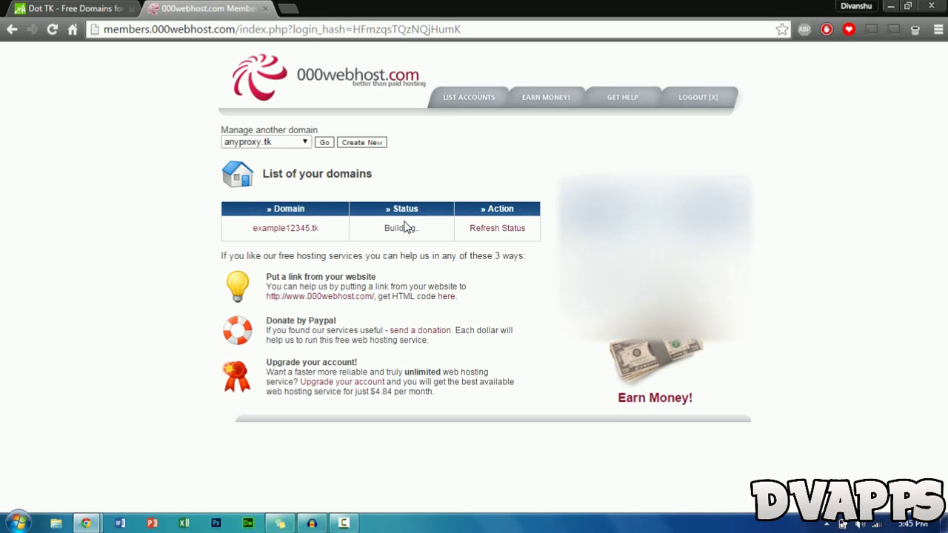
Refresh example12345.tk's status and open its 000webhost account details
{"action": "left_click", "coordinate": [506, 231]}
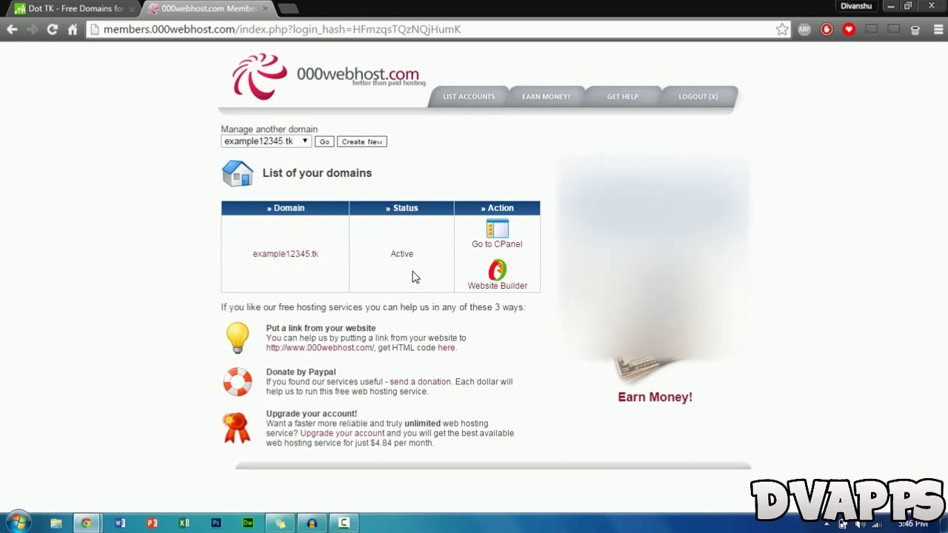
{"action": "left_click", "coordinate": [500, 234]}
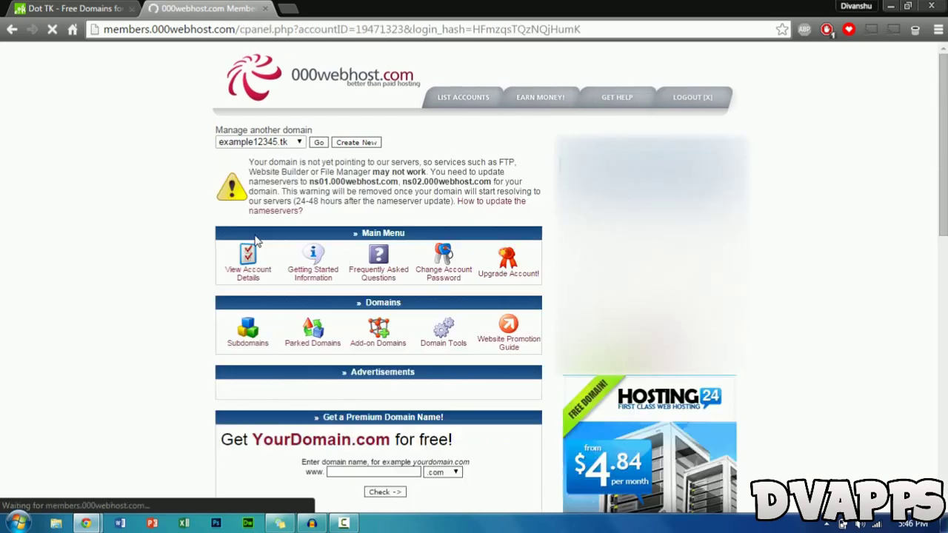
{"action": "left_click", "coordinate": [248, 254]}
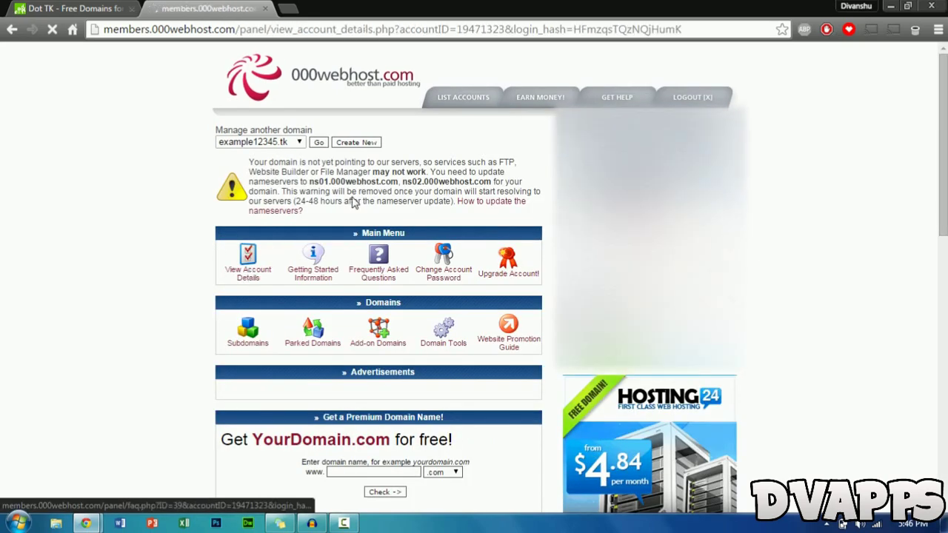
Select Use DNS for EXAMPLE12345.TK on the Dot TK registration page
{"action": "key", "text": "ctrl+Tab"}
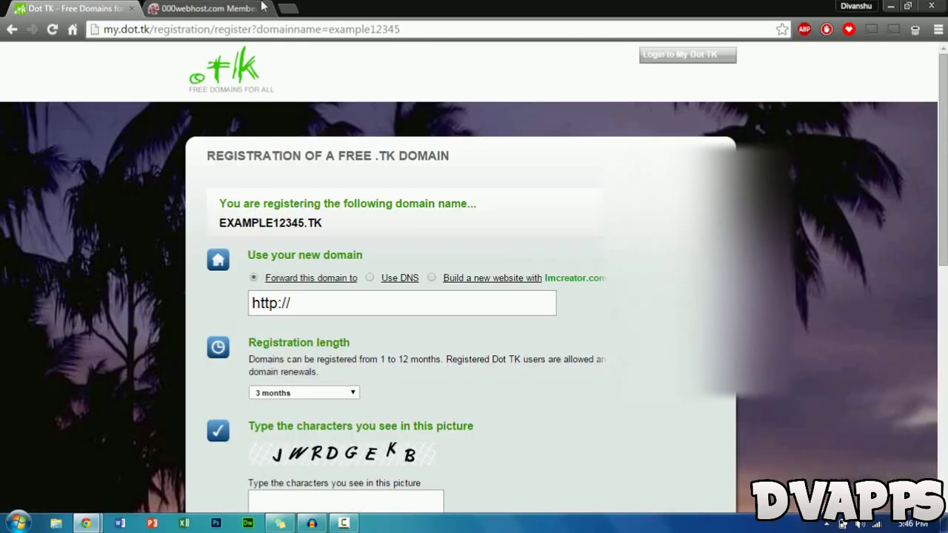
{"action": "scroll", "coordinate": [370, 244], "scroll_direction": "down", "scroll_amount": 1}
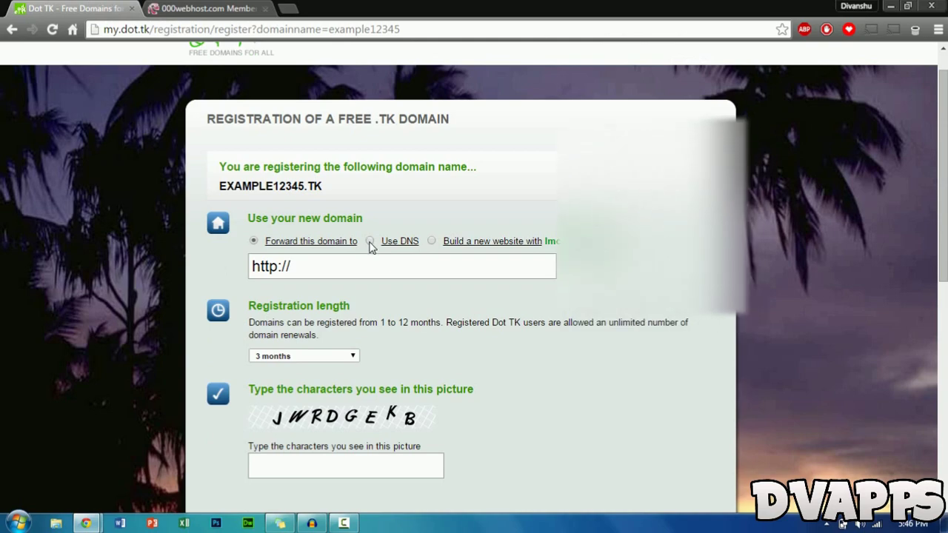
{"action": "left_click", "coordinate": [371, 242]}
{"action": "key", "text": "ctrl+Tab"}
Copy ns01.000webhost.com and IP 31.170.167.6 into Dot TK's first server name and IP fields
{"action": "left_click_drag", "start_coordinate": [254, 211], "coordinate": [341, 211]}
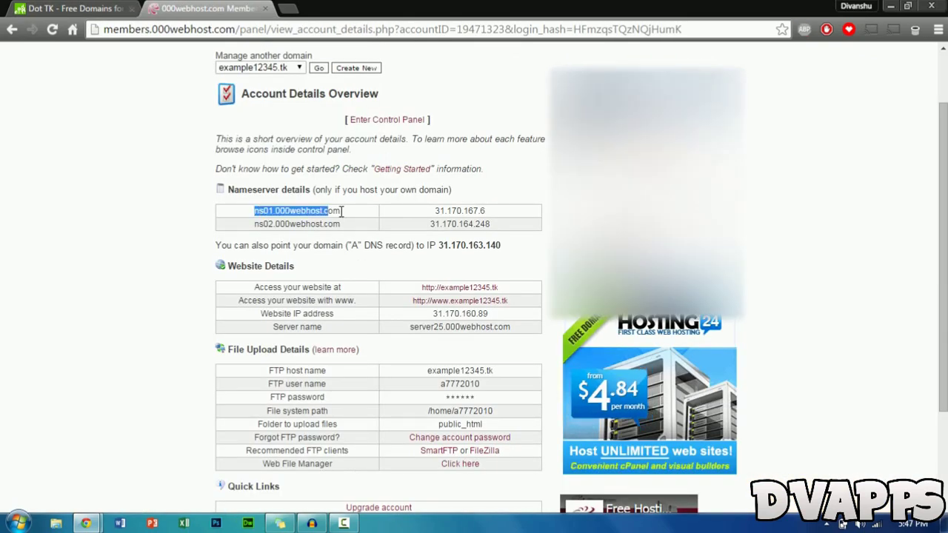
{"action": "left_click", "coordinate": [255, 211]}
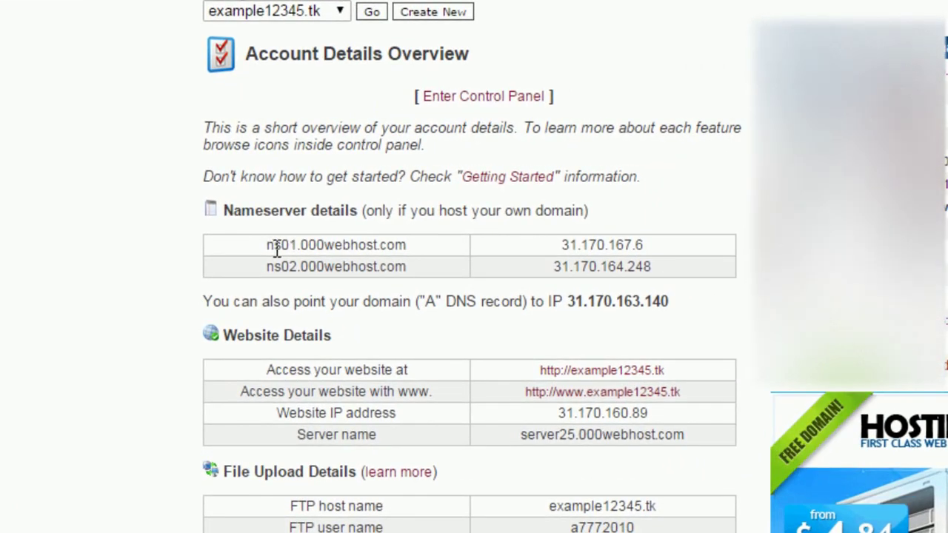
{"action": "left_click_drag", "start_coordinate": [269, 246], "coordinate": [452, 256]}
{"action": "key", "text": "ctrl+c"}
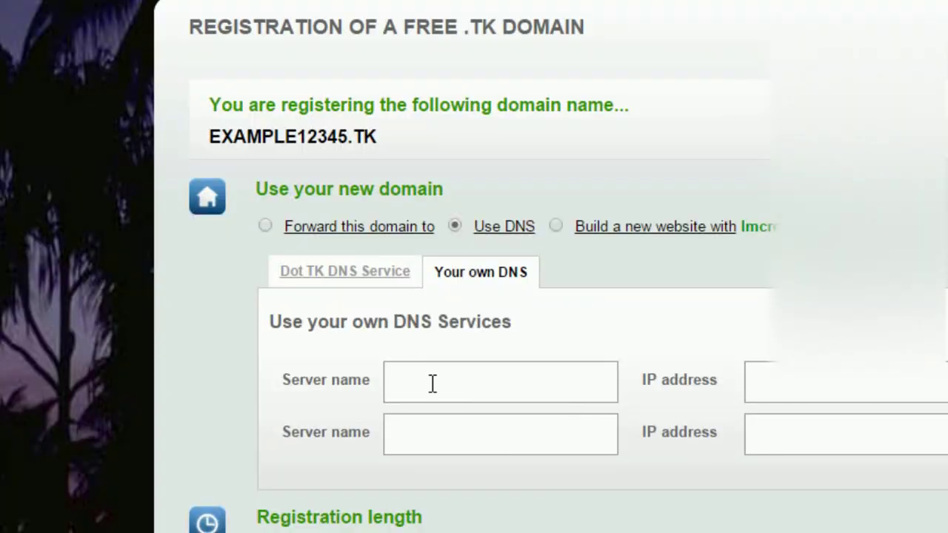
{"action": "left_click", "coordinate": [432, 382]}
{"action": "key", "text": "ctrl+v"}
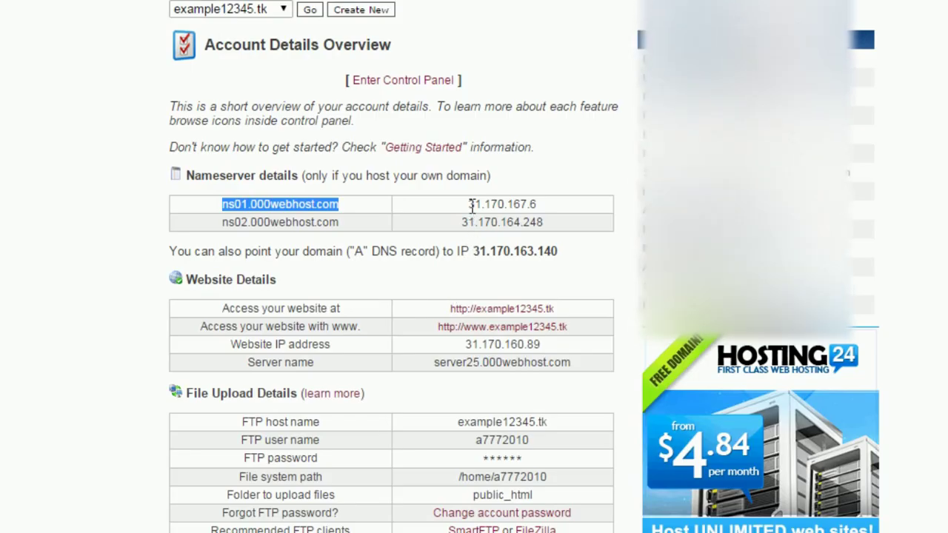
{"action": "left_click_drag", "start_coordinate": [468, 205], "coordinate": [596, 206]}
{"action": "key", "text": "ctrl+c"}
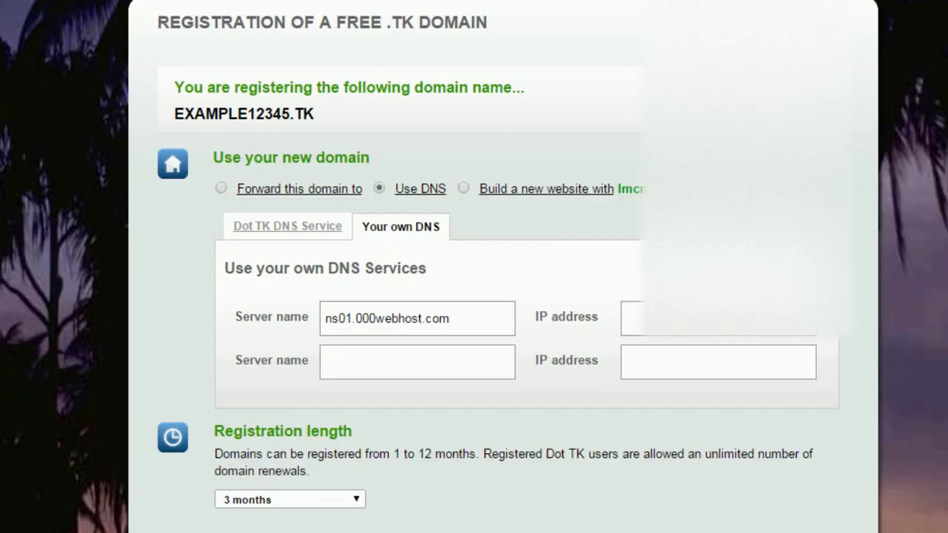
{"action": "left_click", "coordinate": [626, 318]}
{"action": "key", "text": "ctrl+v"}
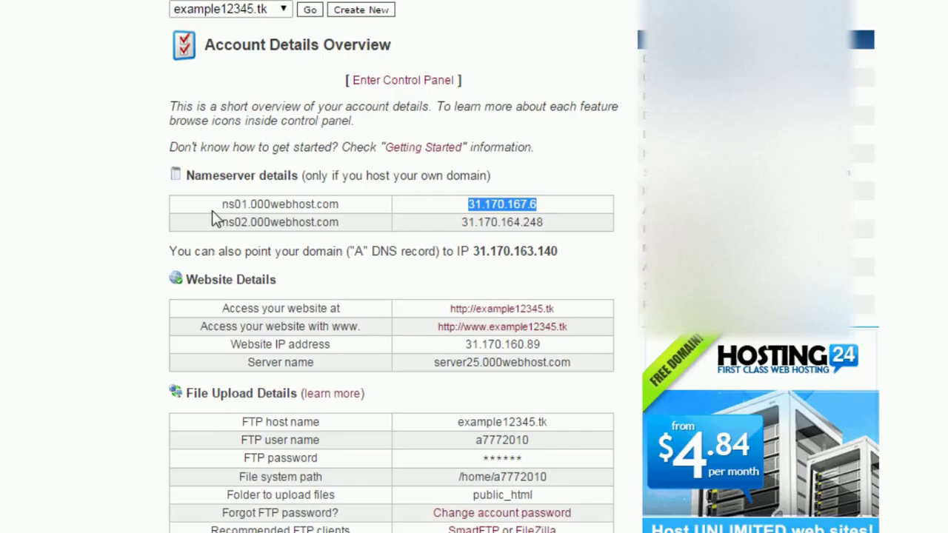
Fill the second nameserver as ns02.000webhost.com with IP 31.170.164.248
{"action": "left_click_drag", "start_coordinate": [219, 219], "coordinate": [384, 220]}
{"action": "key", "text": "ctrl+c"}
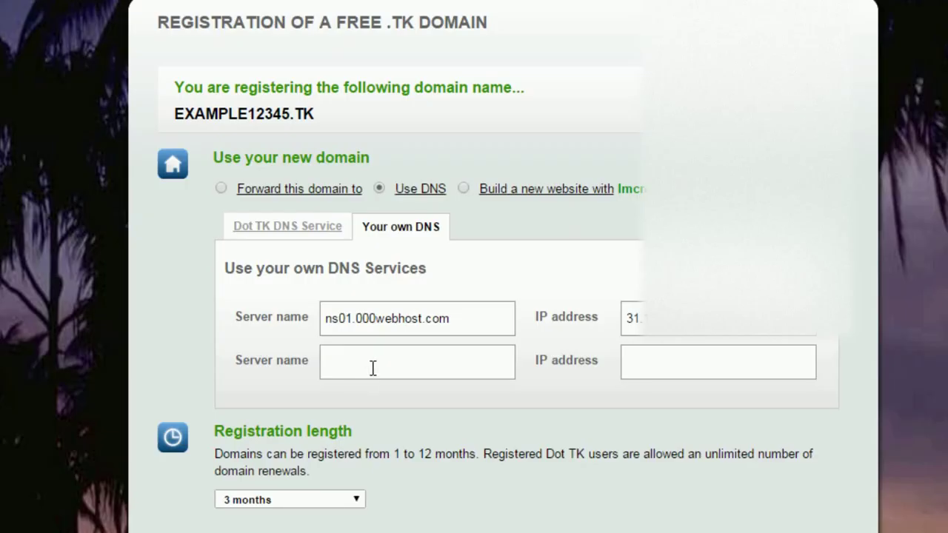
{"action": "left_click", "coordinate": [372, 366]}
{"action": "key", "text": "ctrl+v"}
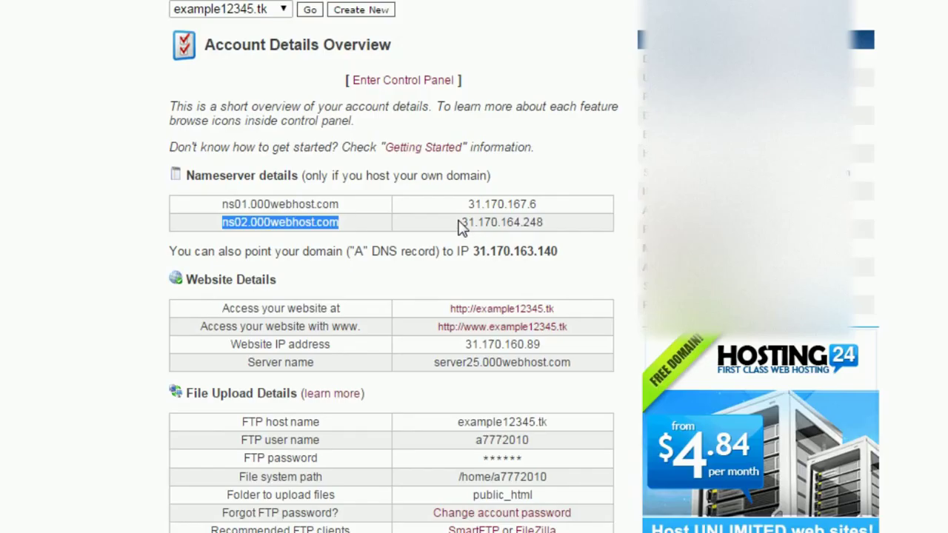
{"action": "left_click_drag", "start_coordinate": [460, 222], "coordinate": [582, 234]}
{"action": "key", "text": "ctrl+c"}
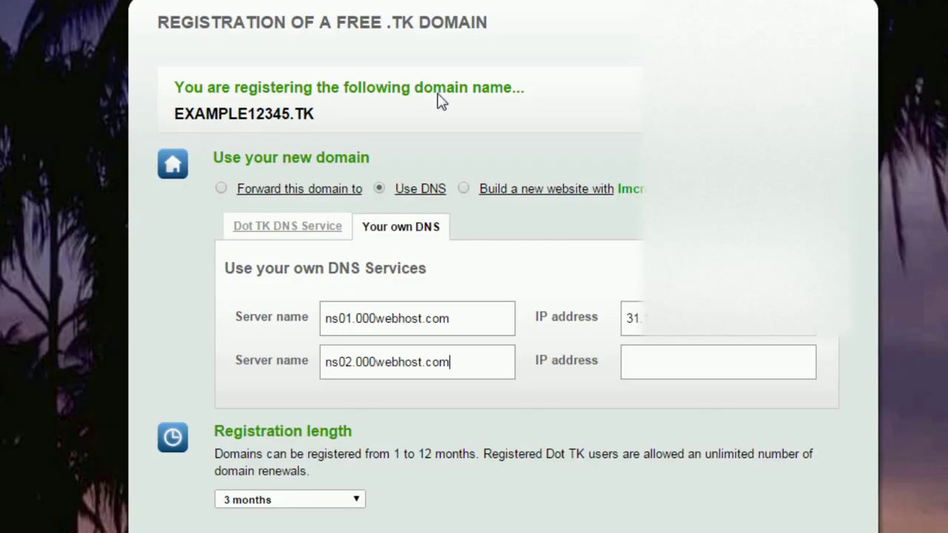
{"action": "left_click", "coordinate": [637, 360]}
{"action": "key", "text": "ctrl+v"}
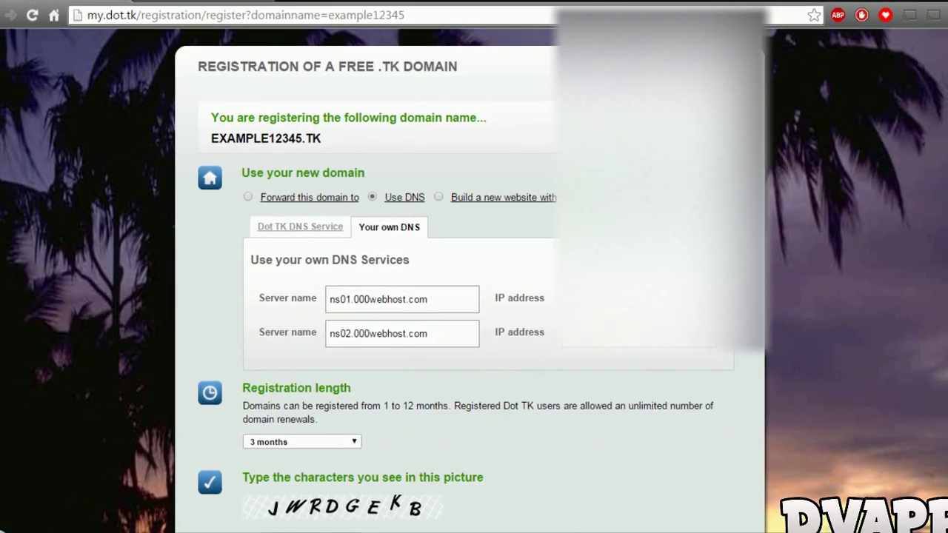
{"action": "scroll", "coordinate": [265, 185], "scroll_direction": "down", "scroll_amount": 3}
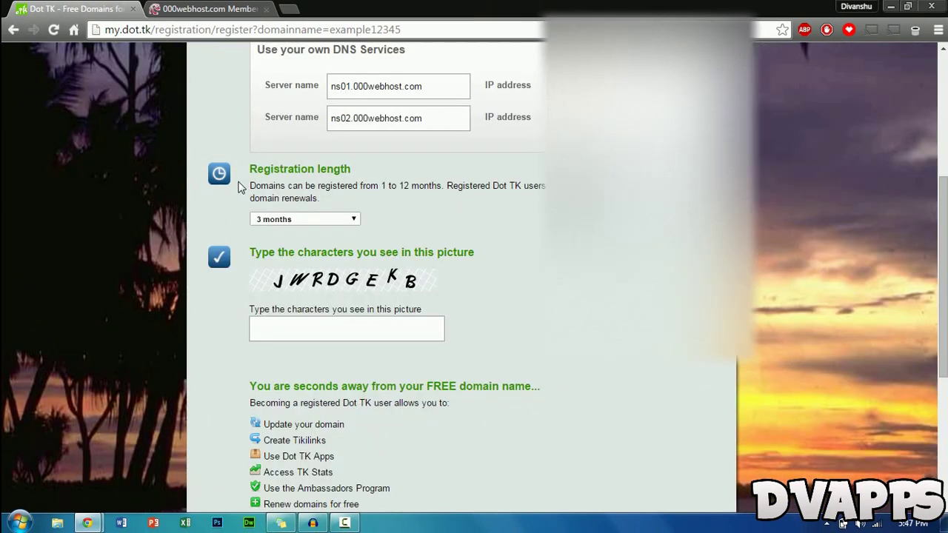
Choose a 12-month registration length, enter the picture's characters, and submit the form
{"action": "left_click", "coordinate": [317, 220]}
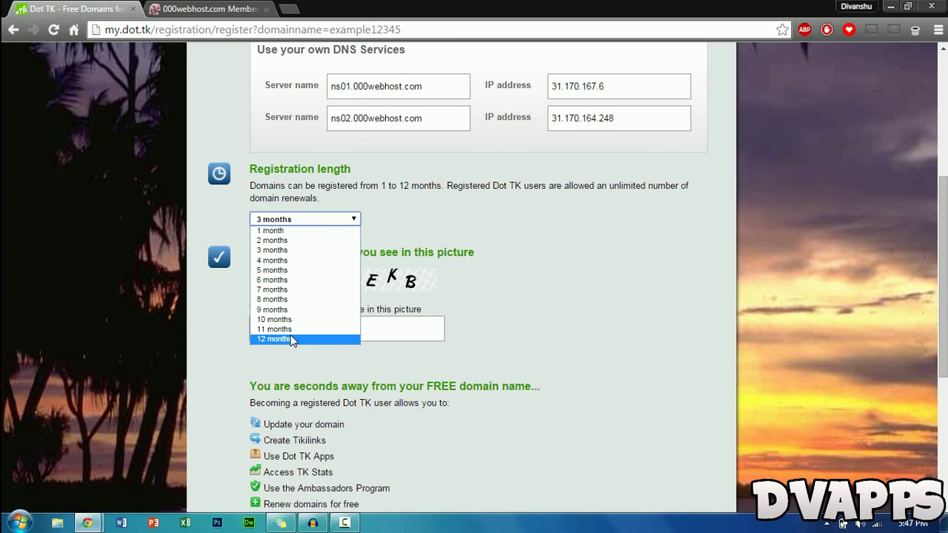
{"action": "left_click", "coordinate": [309, 339]}
{"action": "left_click", "coordinate": [345, 331]}
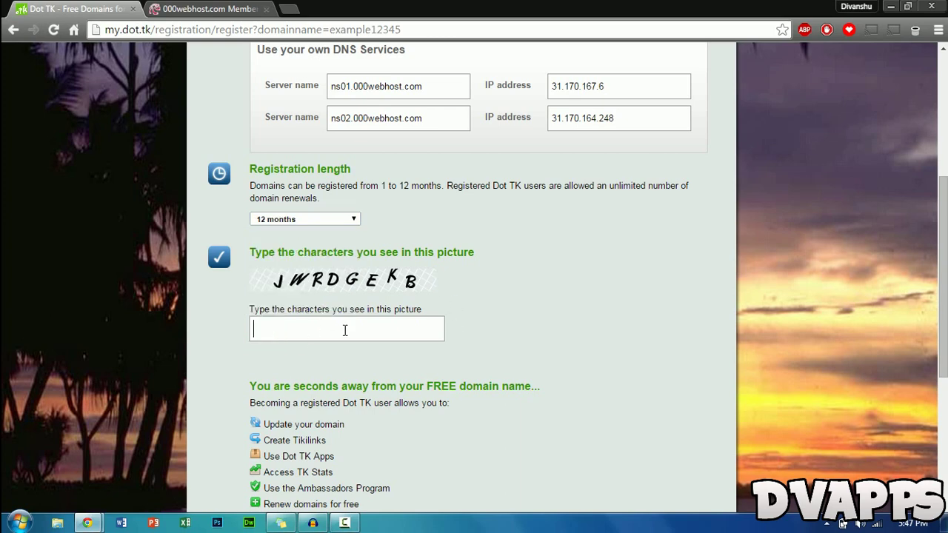
{"action": "type", "text": "JWRDGEKB"}
{"action": "scroll", "coordinate": [318, 385], "scroll_direction": "down", "scroll_amount": 3}
{"action": "left_click", "coordinate": [301, 434]}
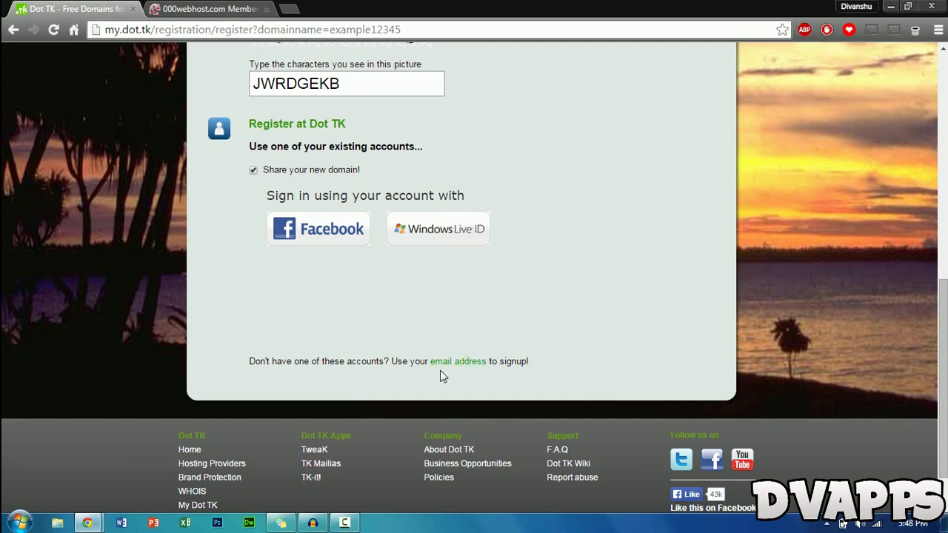
Create the Dot TK account using an email address and password
{"action": "left_click", "coordinate": [457, 363]}
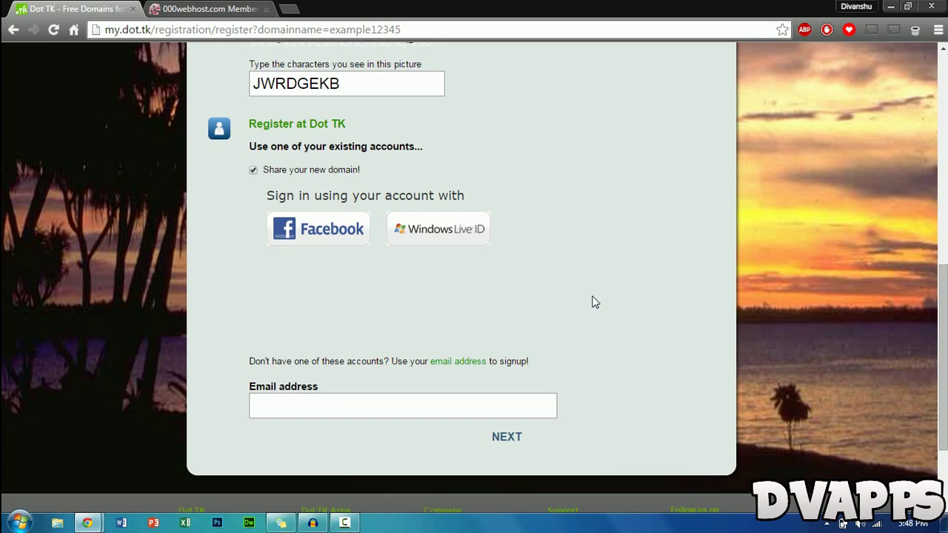
{"action": "left_click", "coordinate": [377, 404]}
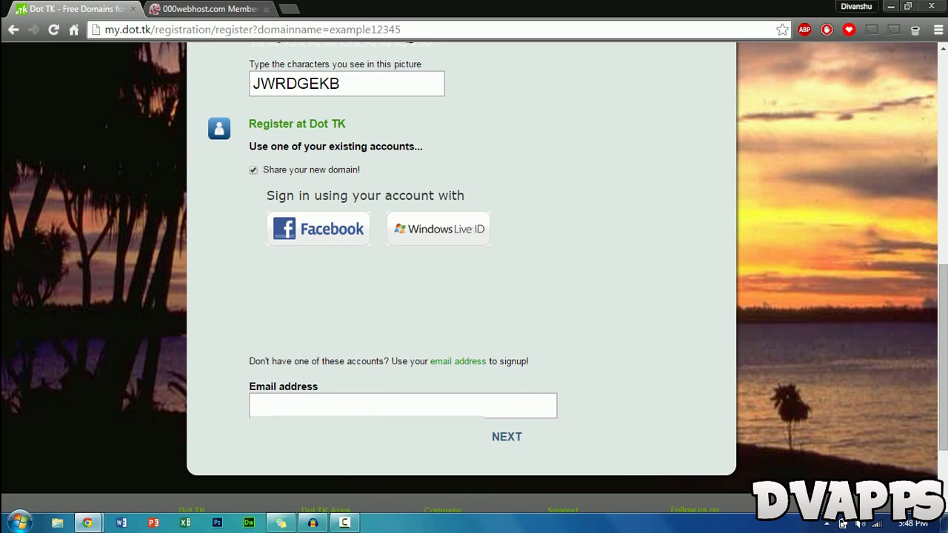
{"action": "left_click", "coordinate": [492, 439]}
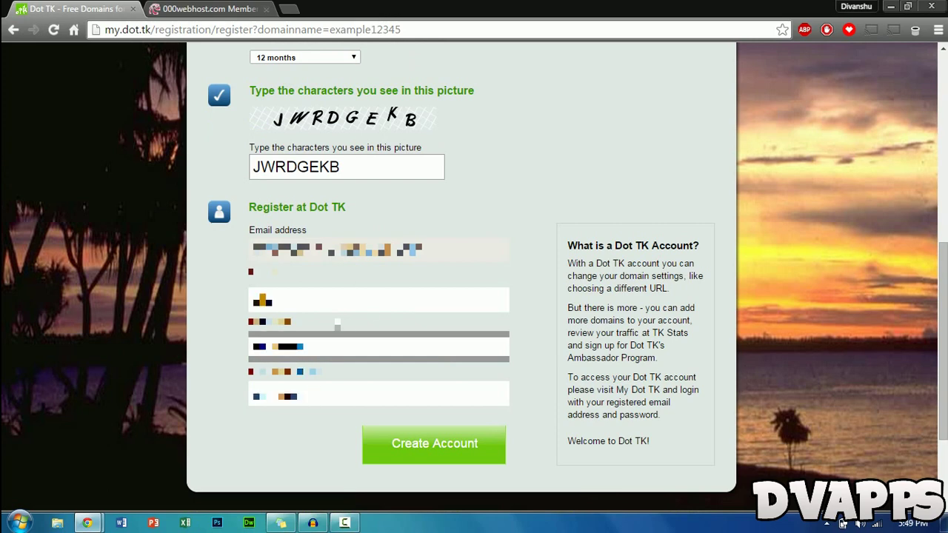
{"action": "left_click", "coordinate": [451, 444]}
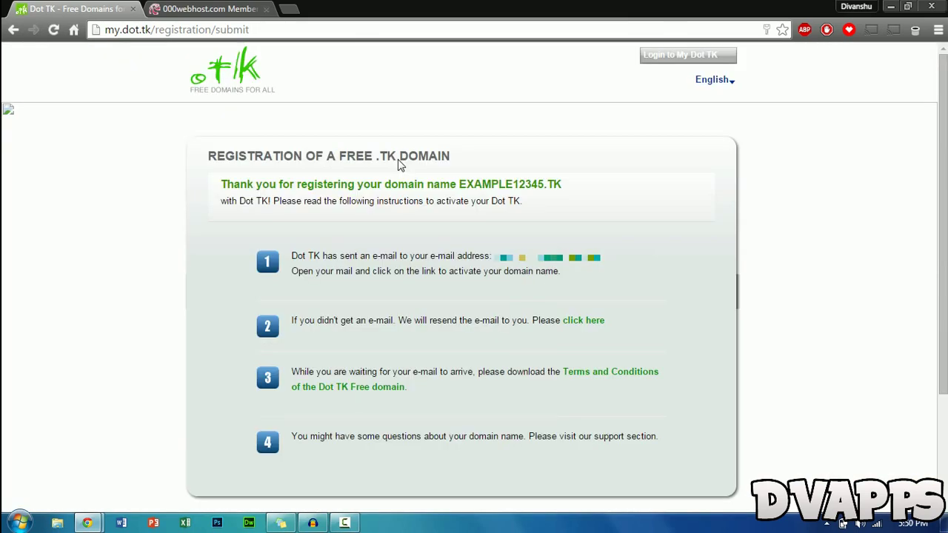
{"action": "left_click", "coordinate": [289, 9]}
In Gmail, open Dot TK's 'Please confirm your free registration' e-mail and follow its activation link
{"action": "type", "text": "gmail.com"}
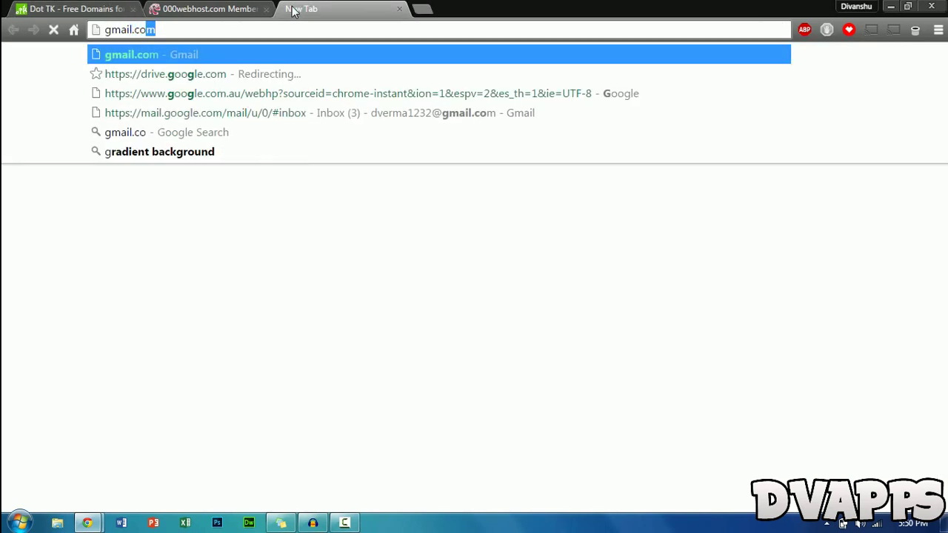
{"action": "key", "text": "Return"}
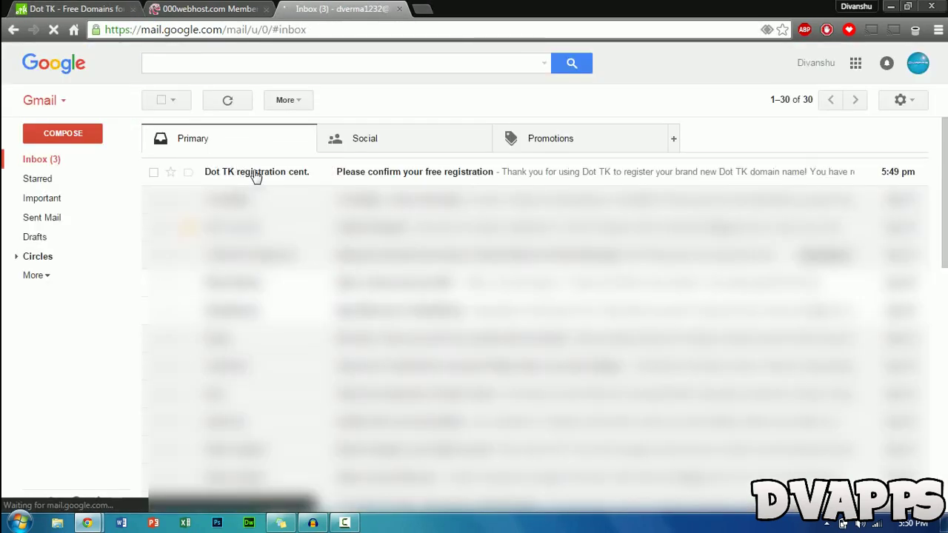
{"action": "left_click", "coordinate": [34, 277]}
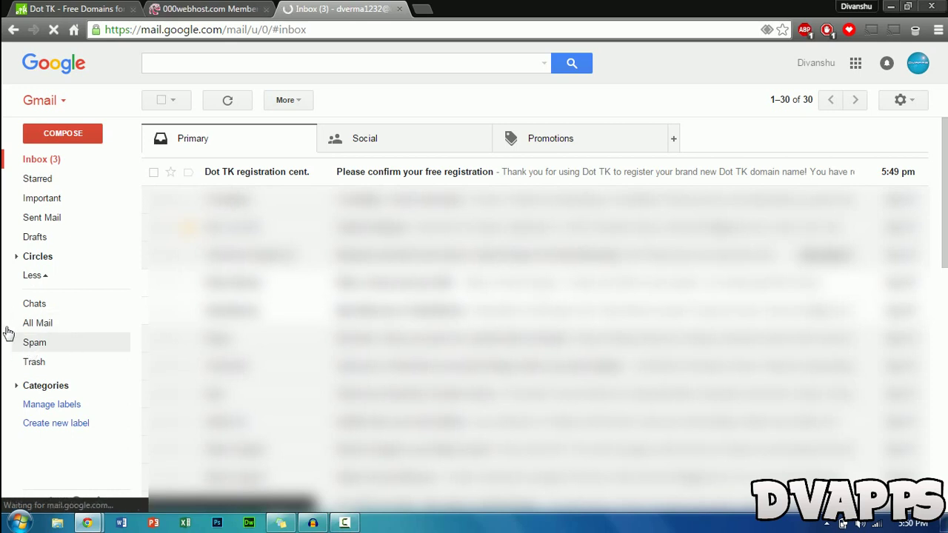
{"action": "left_click", "coordinate": [283, 173]}
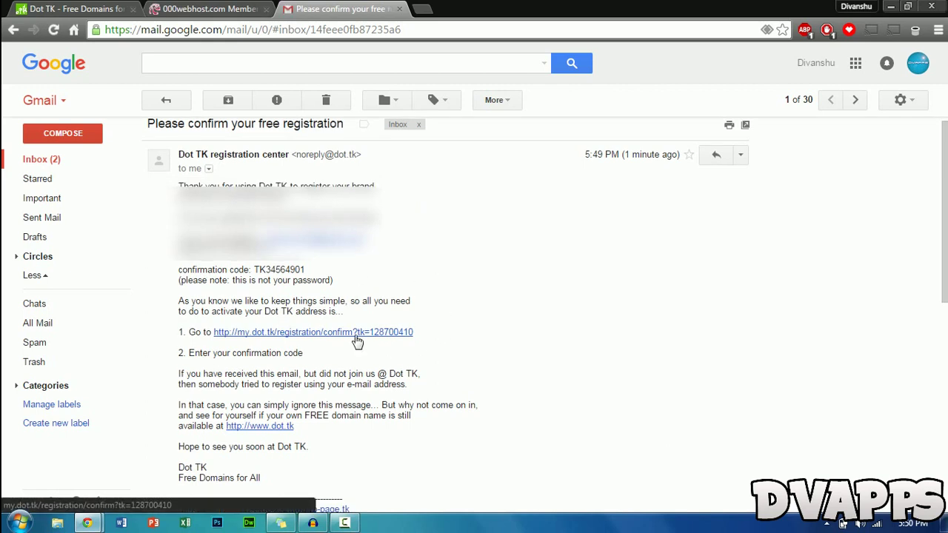
{"action": "left_click", "coordinate": [356, 338]}
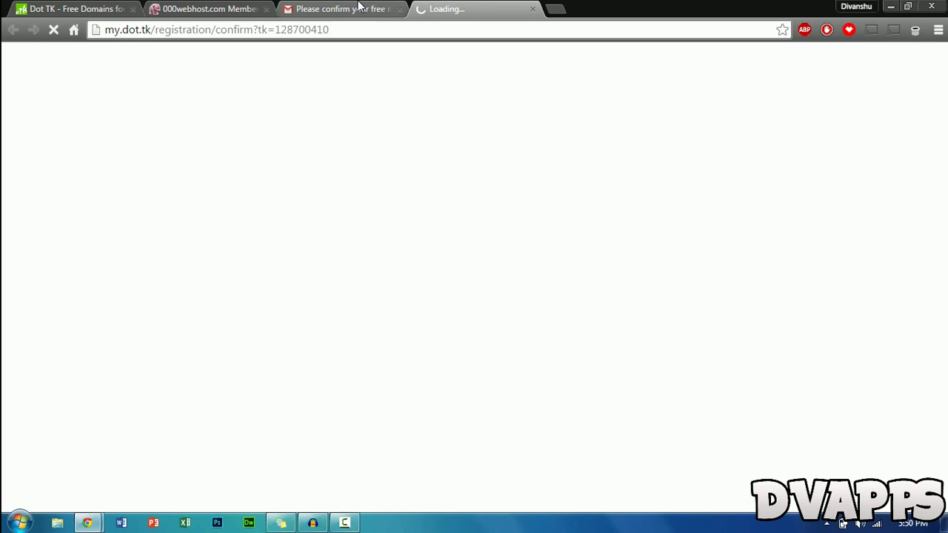
{"action": "left_click", "coordinate": [358, 6]}
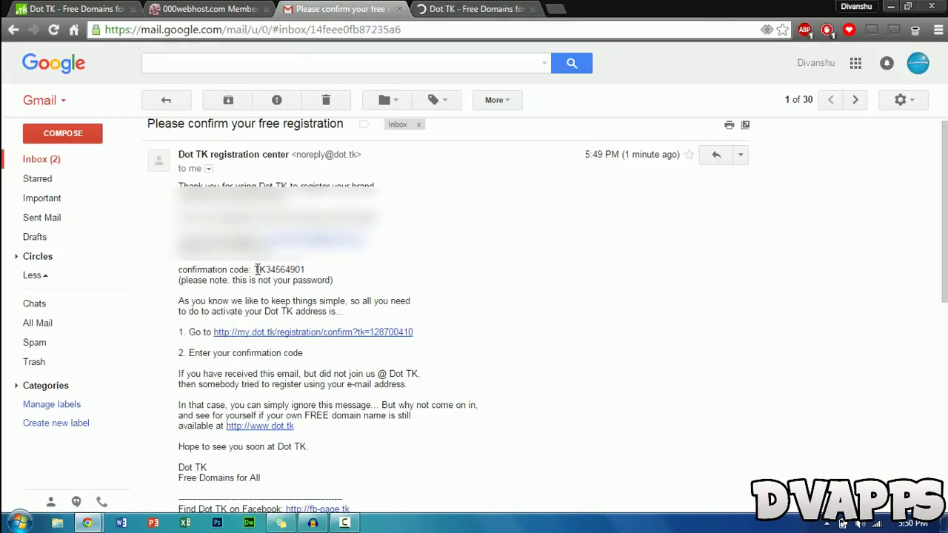
Paste the emailed confirmation code into Dot TK's Confirmation code field and confirm
{"action": "left_click_drag", "start_coordinate": [179, 269], "coordinate": [324, 276]}
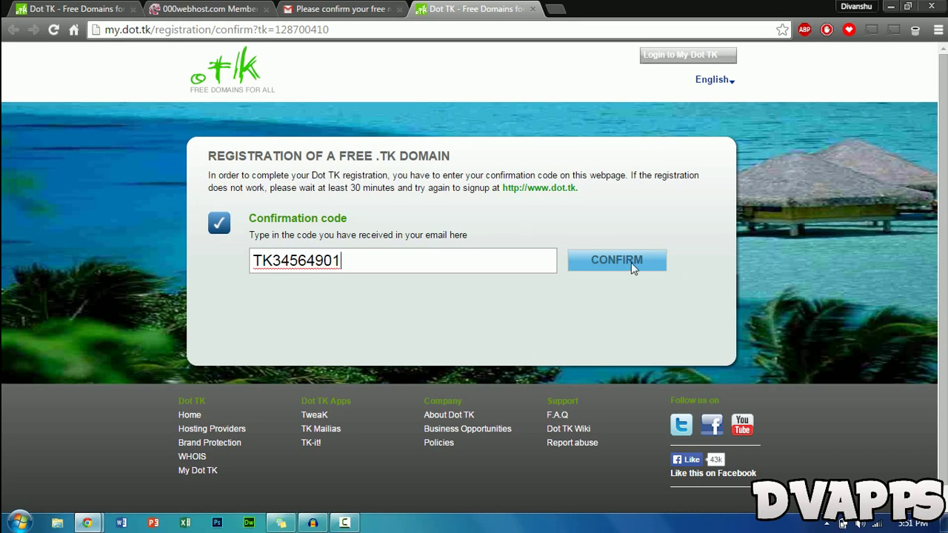
{"action": "left_click", "coordinate": [635, 267]}
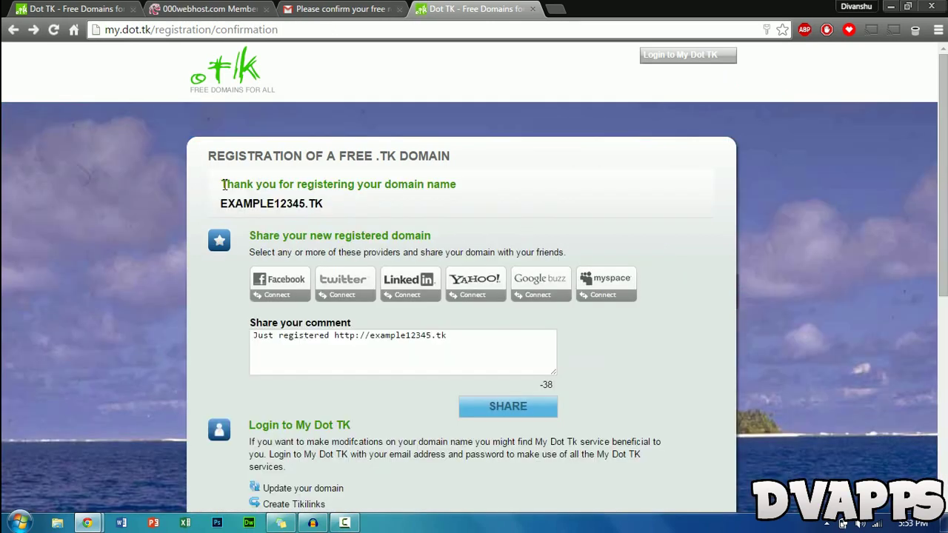